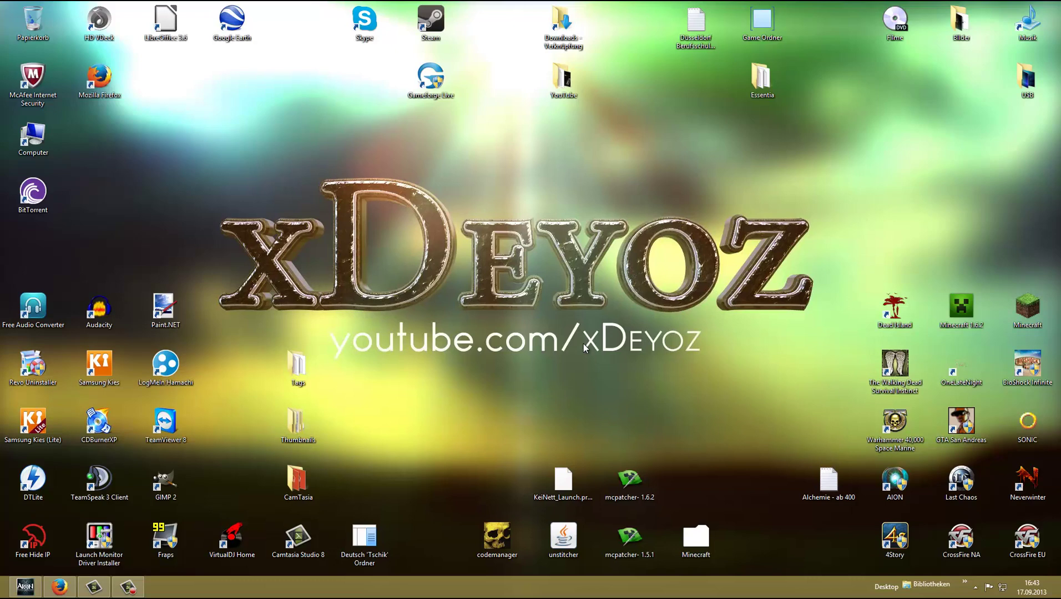
Open Free Audio Converter from the desktop and move its window slightly upward.
{"action": "double_click", "coordinate": [33, 308]}
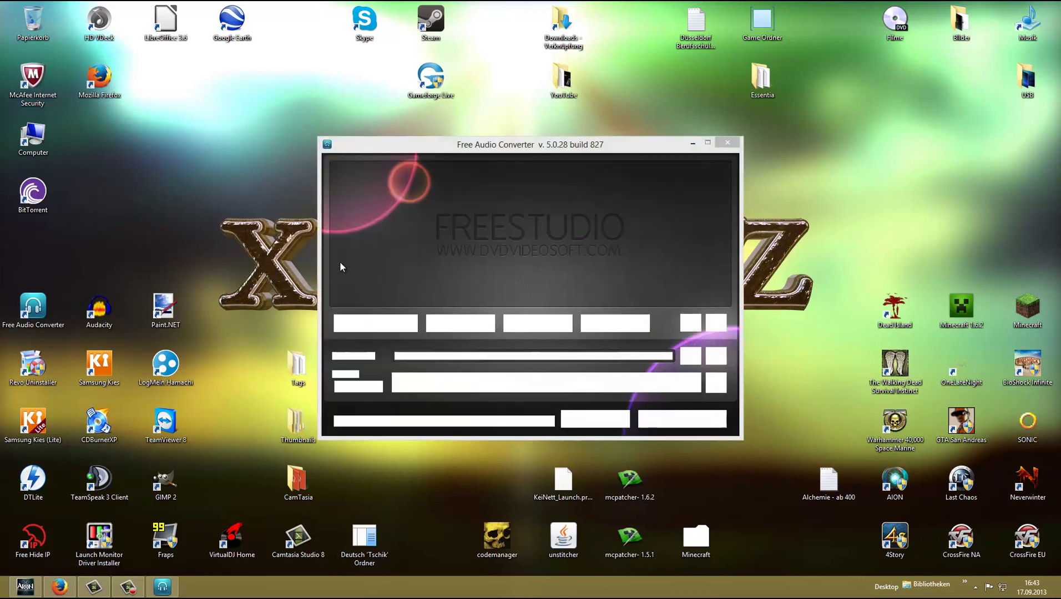
{"action": "left_click", "coordinate": [476, 149]}
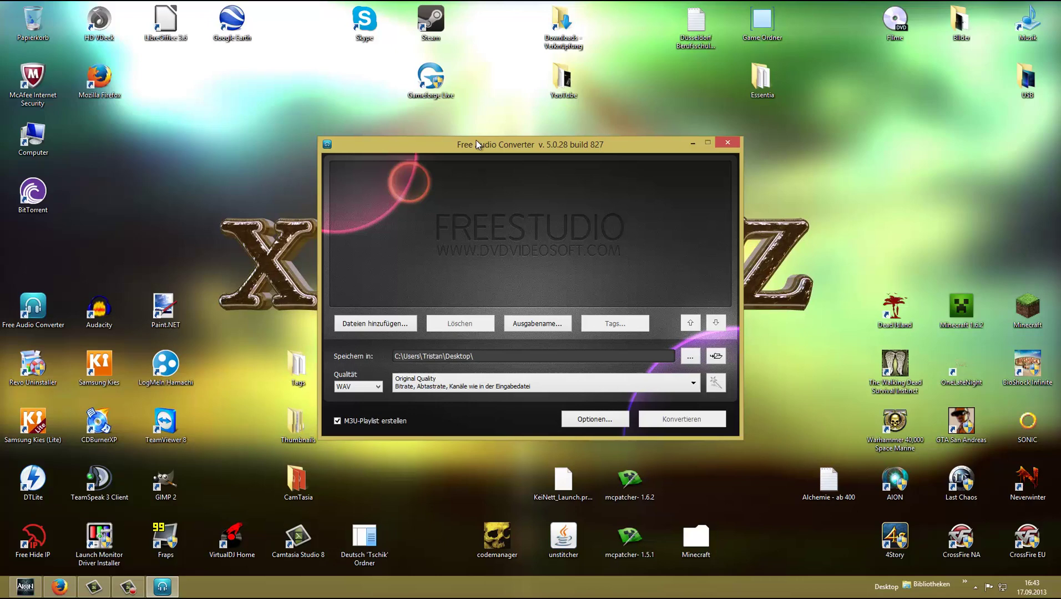
{"action": "left_click_drag", "start_coordinate": [475, 139], "coordinate": [476, 127]}
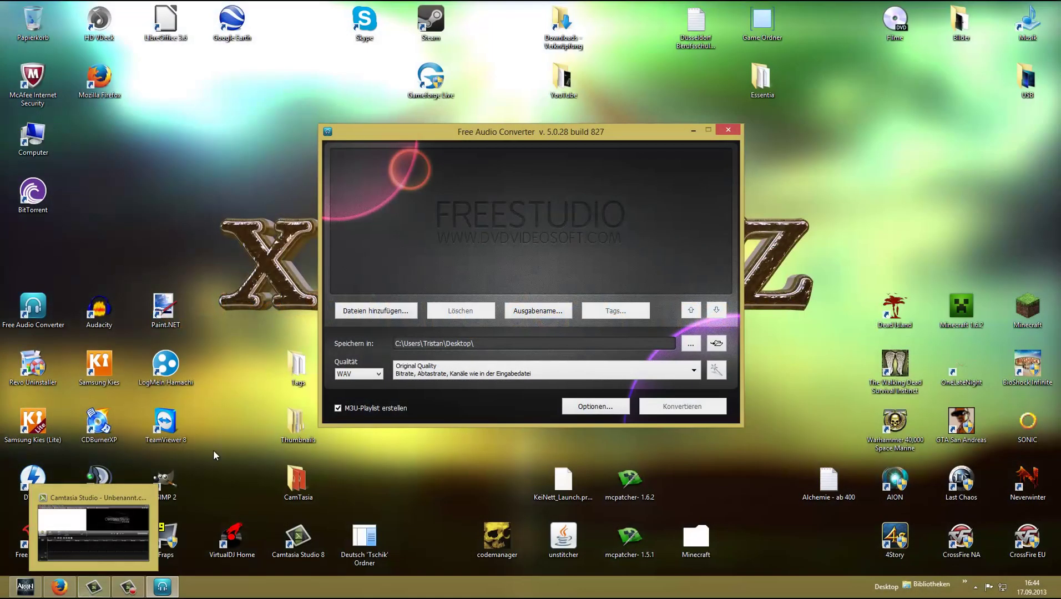
Switch to Firefox and view the CHIP Online product and download-server pages for Free Audio Converter, then minimize the browser.
{"action": "left_click", "coordinate": [61, 588]}
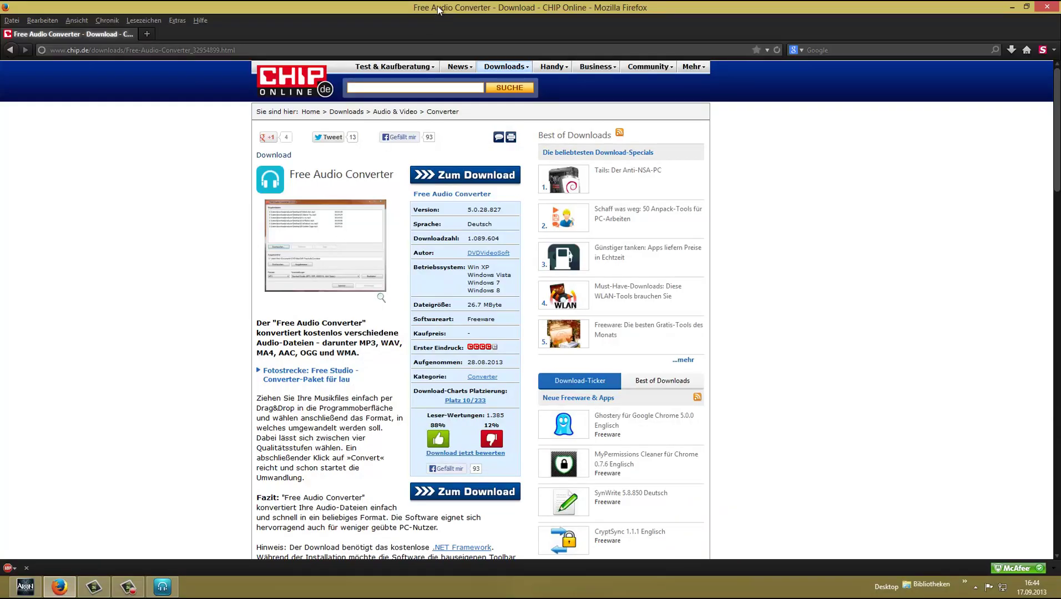
{"action": "left_click", "coordinate": [442, 177]}
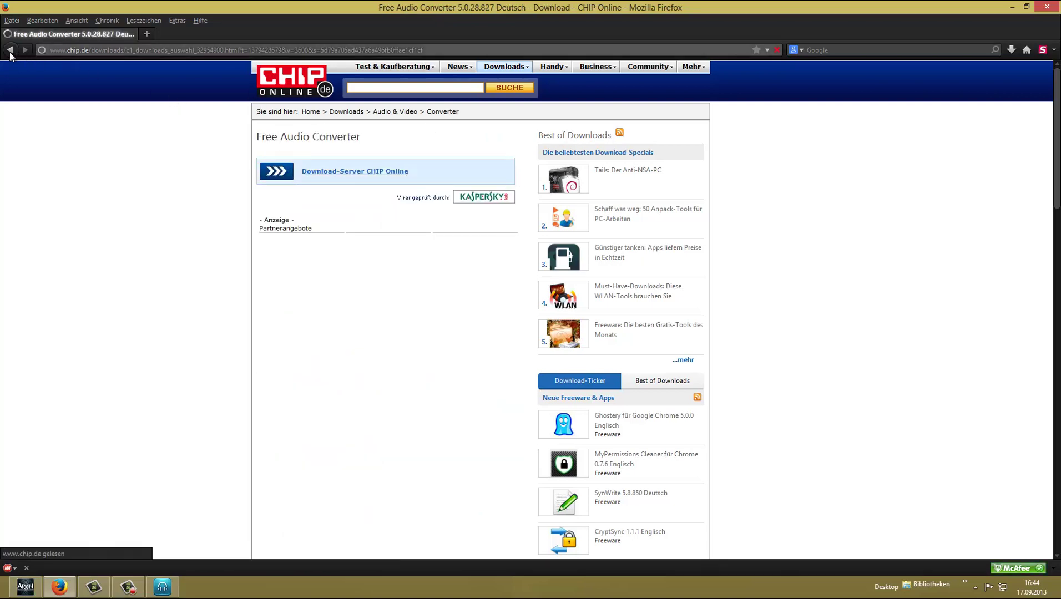
{"action": "key", "text": "BackSpace"}
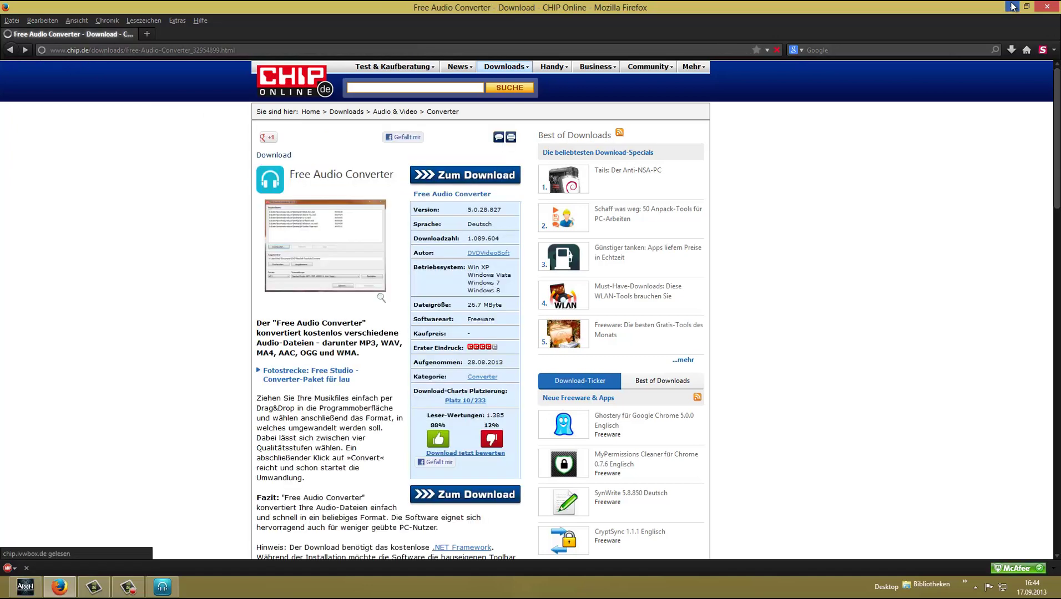
{"action": "left_click", "coordinate": [1012, 6]}
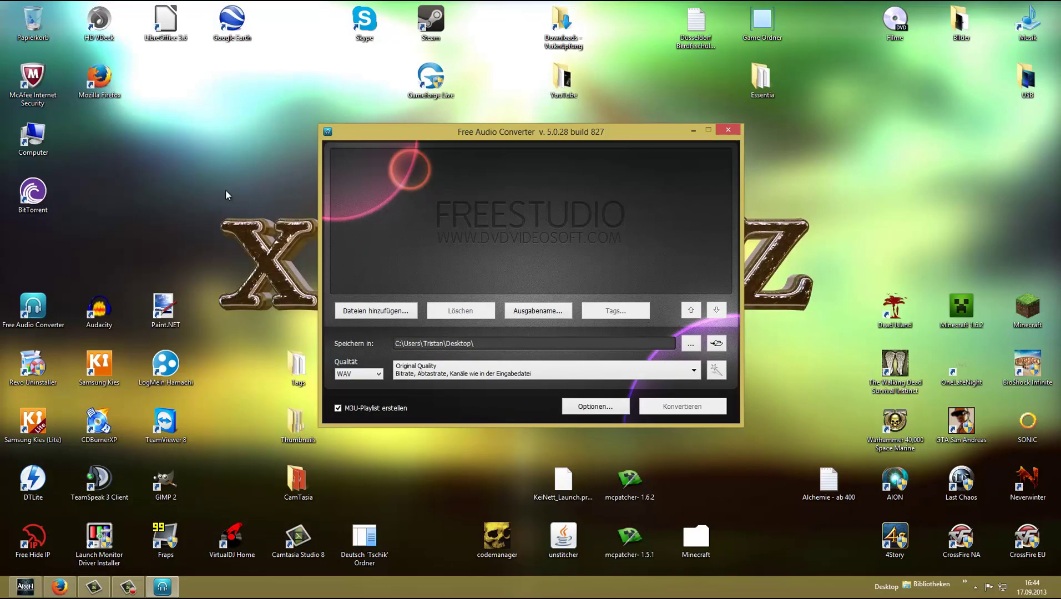
Look up the FreeAudioConverter5.0.28.827.exe installer in Firefox's download history, then return to Free Audio Converter.
{"action": "left_click", "coordinate": [60, 587]}
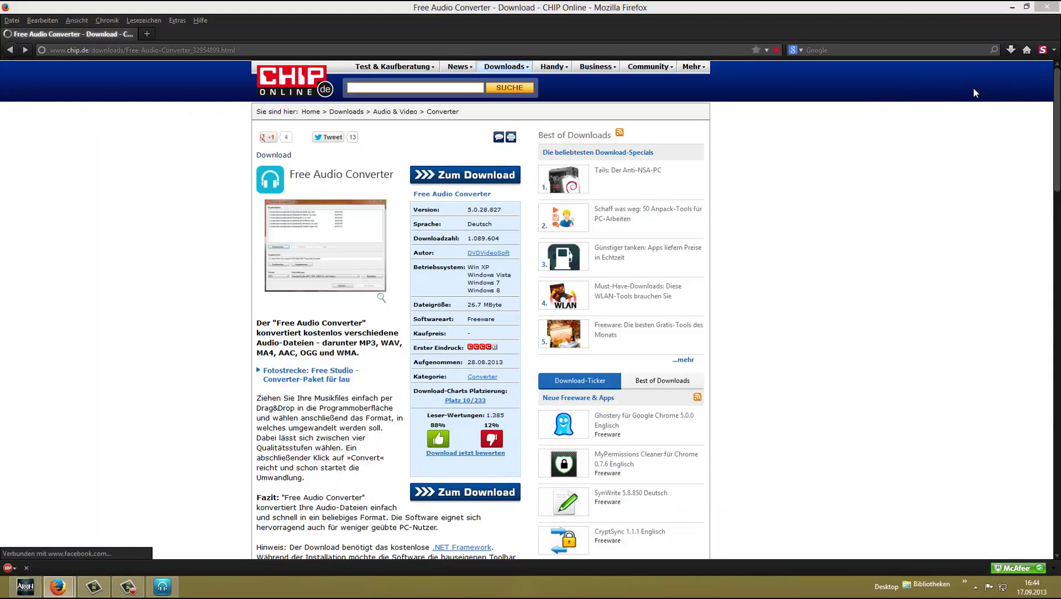
{"action": "key", "text": "ctrl+shift+y"}
{"action": "left_click", "coordinate": [387, 227]}
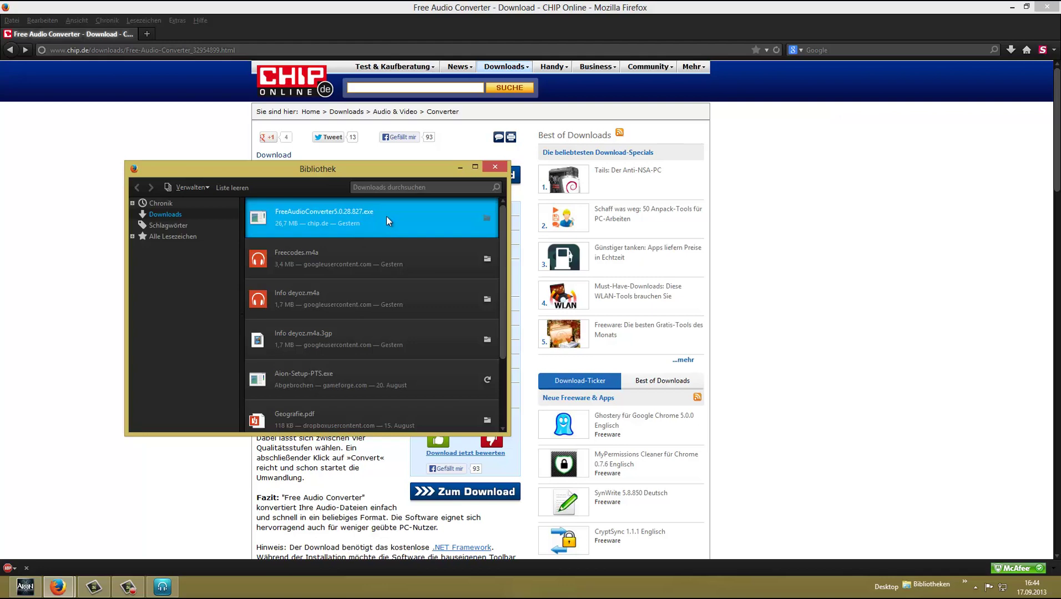
{"action": "left_click", "coordinate": [551, 148]}
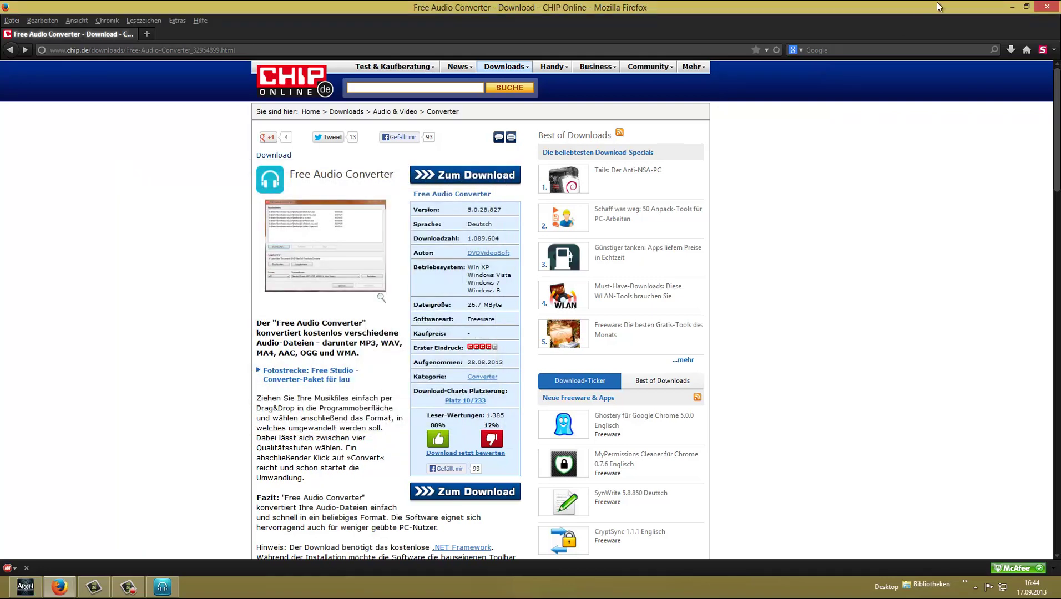
{"action": "left_click", "coordinate": [1012, 7]}
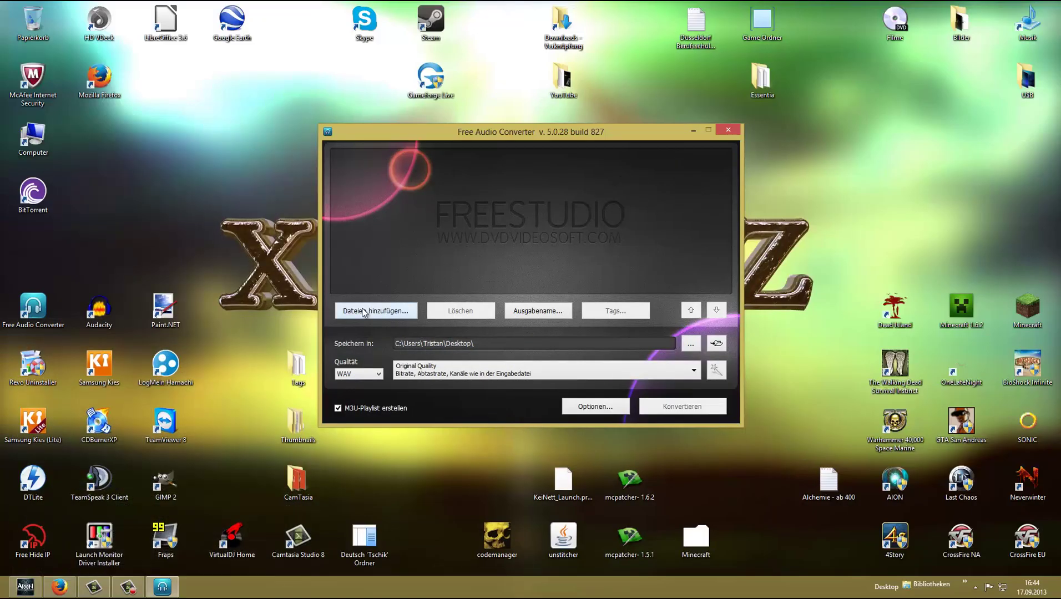
Add the info300 audio file from the CamTasia folder to the conversion list and set the output format to MP3.
{"action": "left_click", "coordinate": [365, 313]}
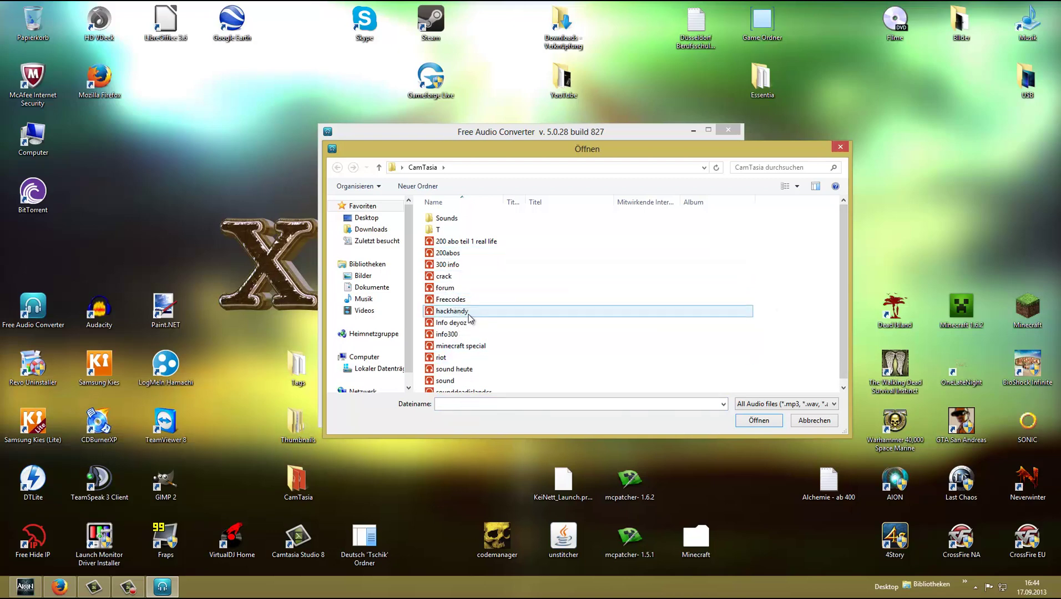
{"action": "left_click", "coordinate": [468, 312]}
{"action": "left_click", "coordinate": [469, 333]}
{"action": "left_click", "coordinate": [468, 312]}
{"action": "left_click", "coordinate": [469, 333]}
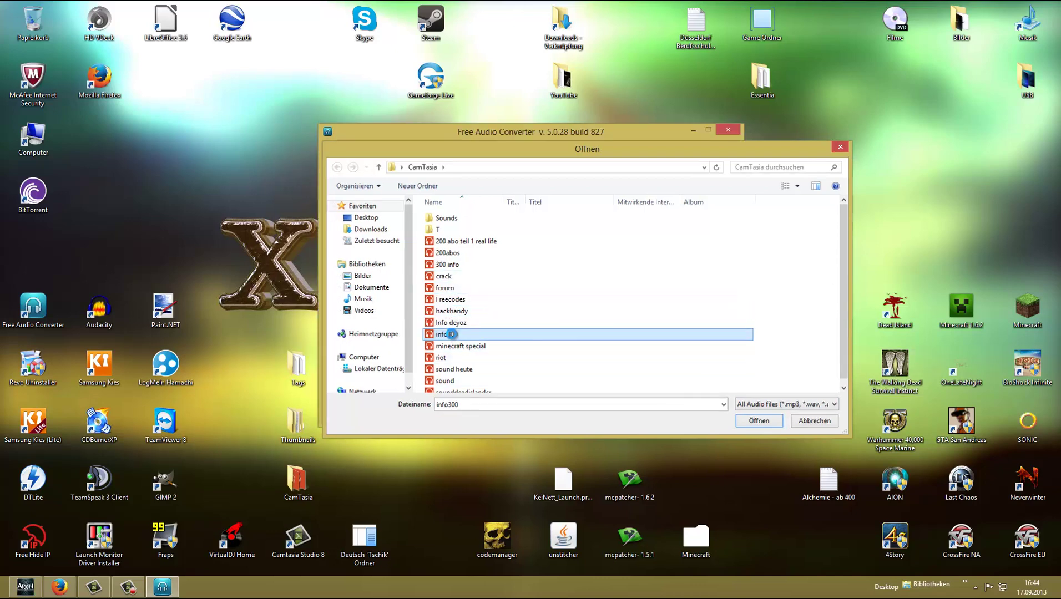
{"action": "double_click", "coordinate": [451, 334]}
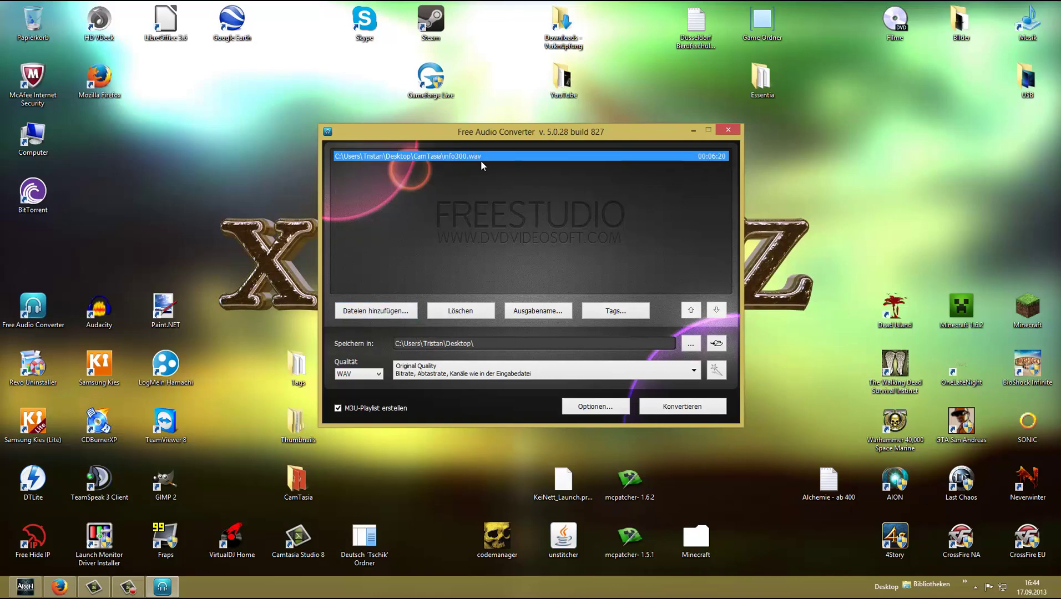
{"action": "left_click", "coordinate": [379, 375]}
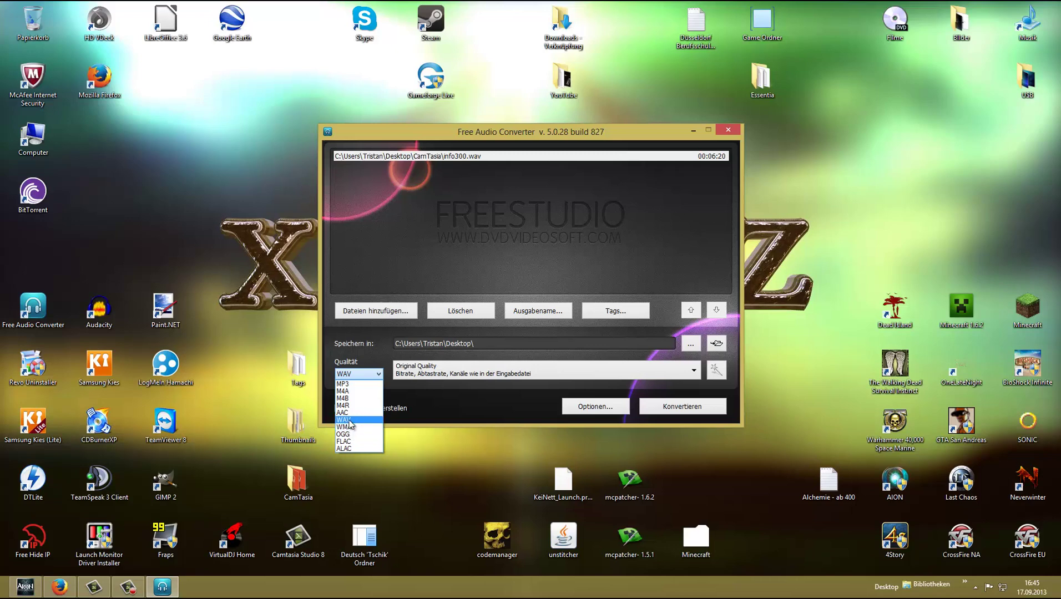
{"action": "left_click", "coordinate": [355, 385]}
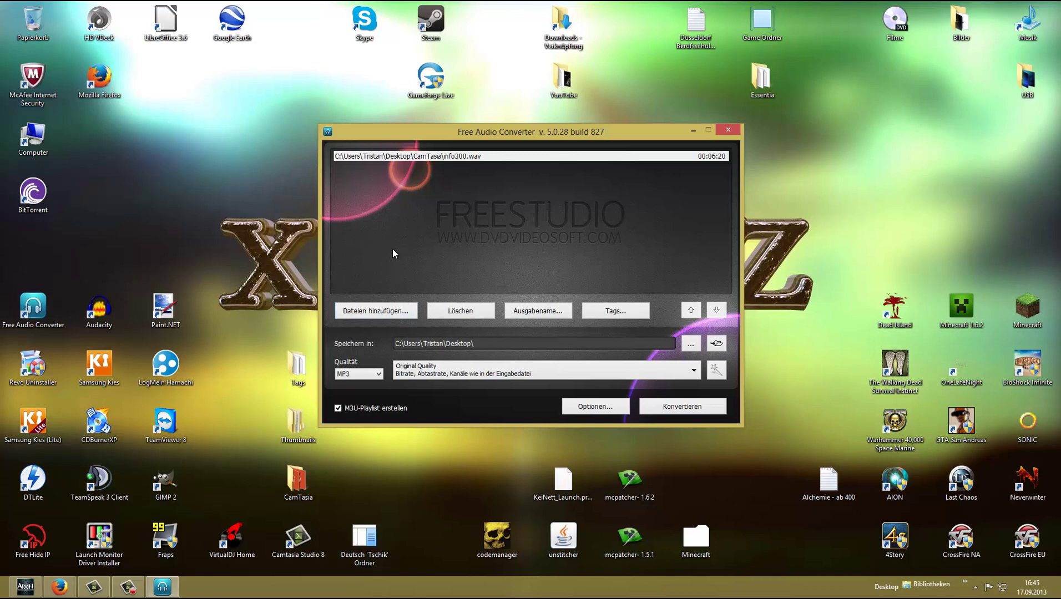
Review the custom output name options and the available MP3 quality presets without changing them.
{"action": "left_click", "coordinate": [475, 157]}
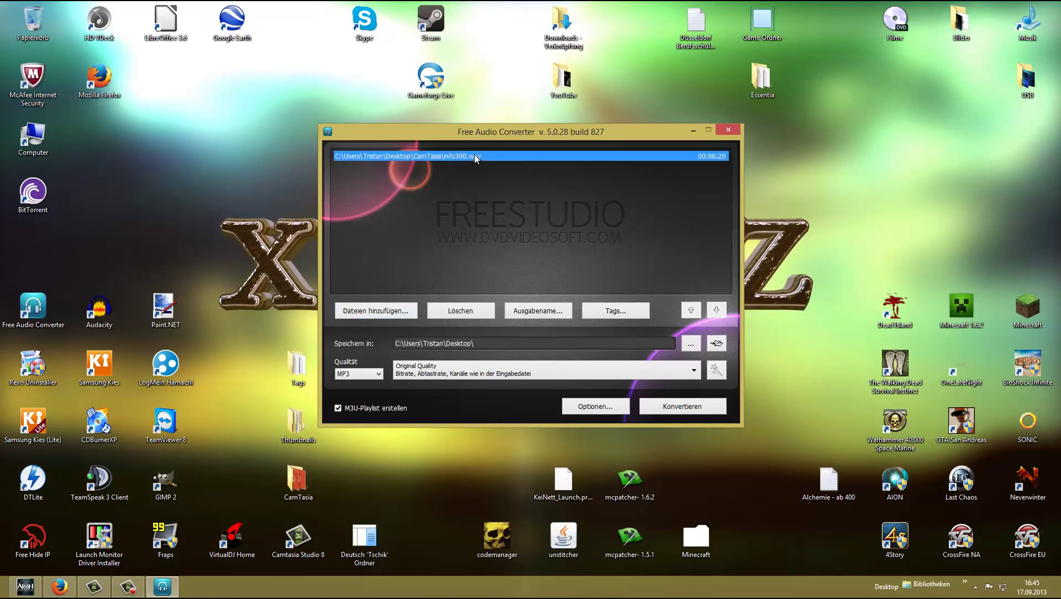
{"action": "left_click", "coordinate": [556, 313]}
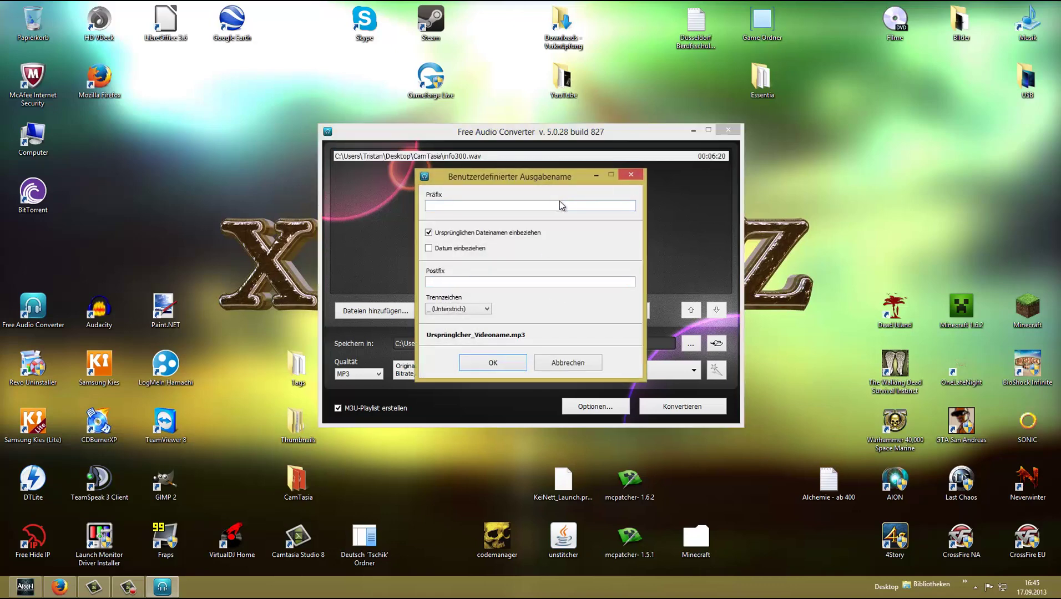
{"action": "left_click", "coordinate": [635, 174]}
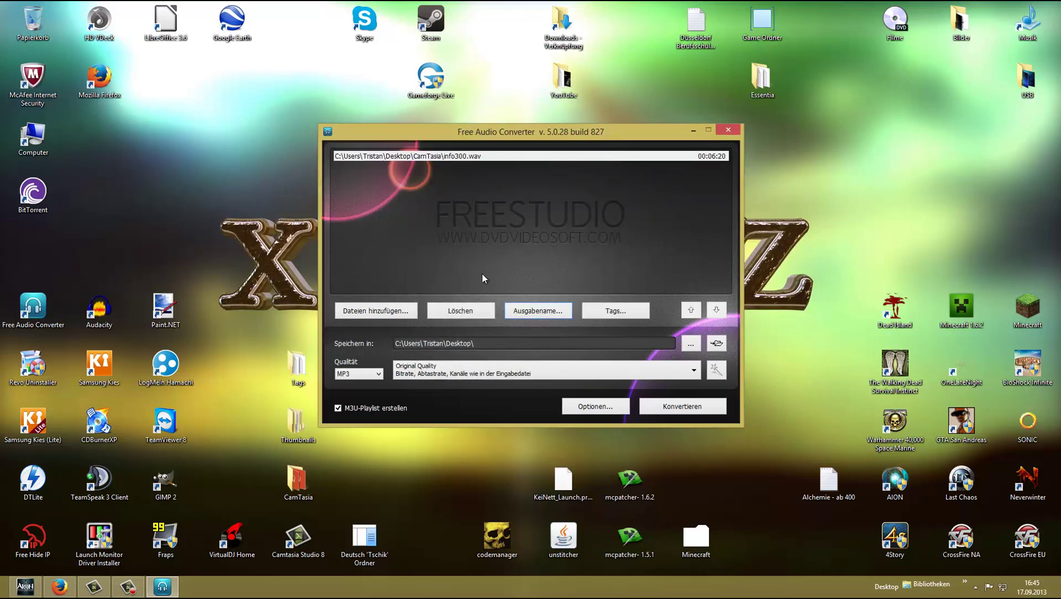
{"action": "left_click", "coordinate": [481, 250]}
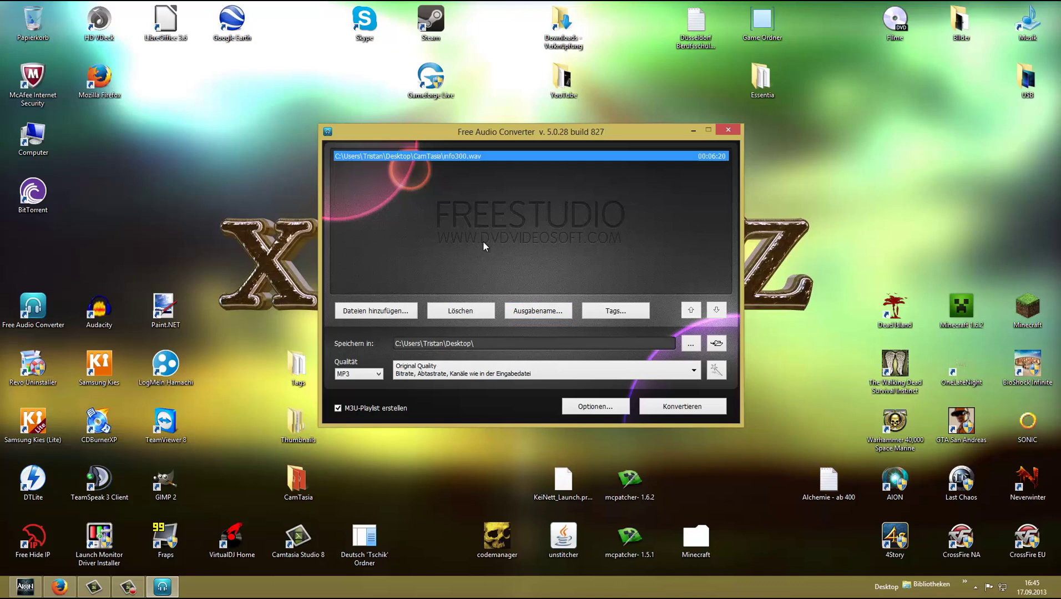
{"action": "left_click", "coordinate": [691, 372]}
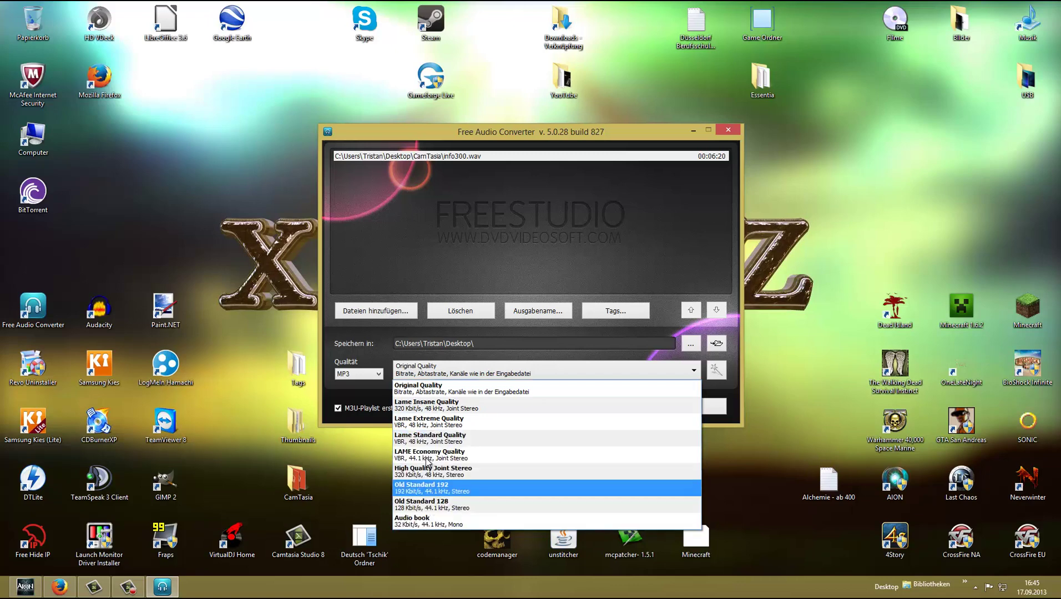
{"action": "left_click", "coordinate": [818, 417]}
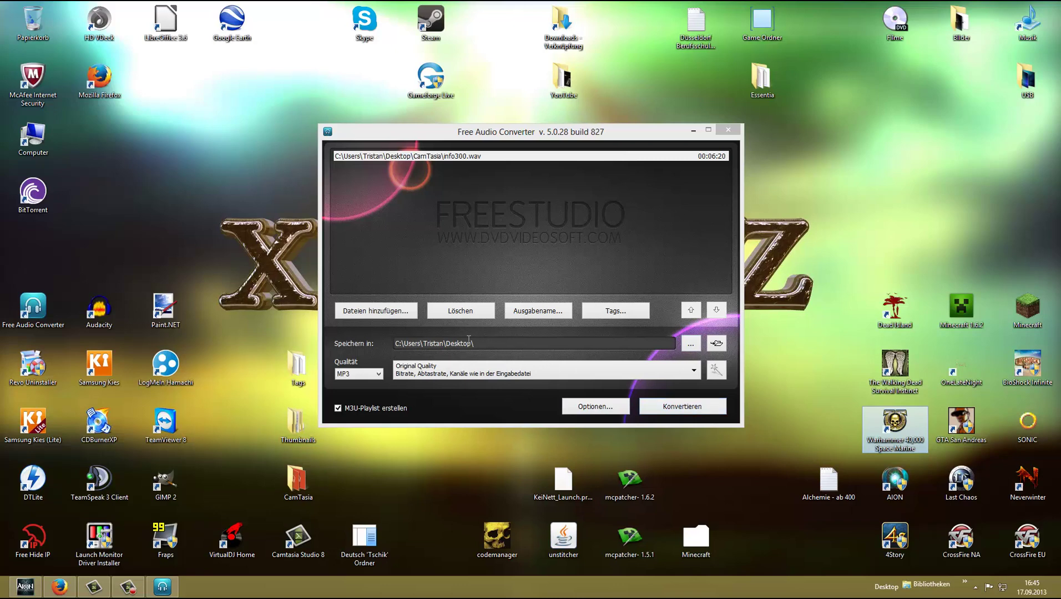
Turn off M3U playlist creation, convert the listed info300 file and dismiss the completion window.
{"action": "left_click", "coordinate": [358, 409]}
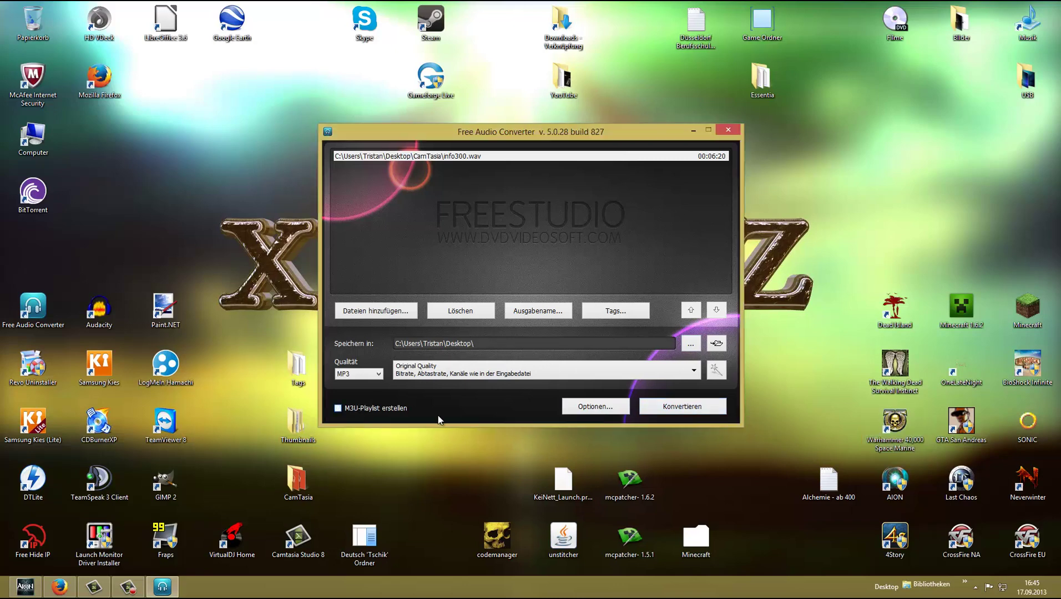
{"action": "left_click", "coordinate": [683, 408]}
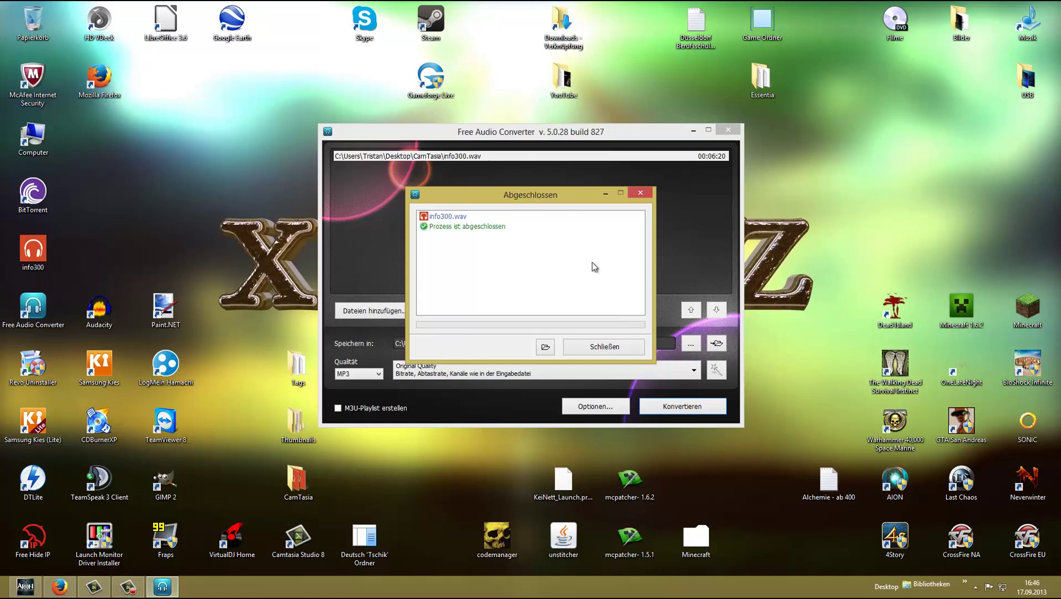
{"action": "left_click", "coordinate": [603, 345]}
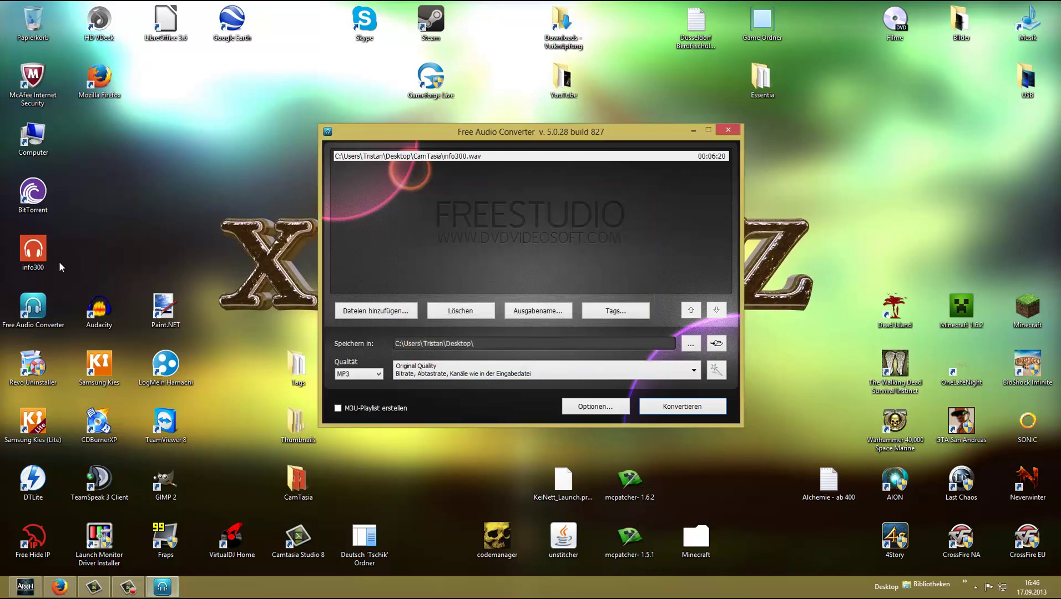
Check the file type and size in the properties of the converted info300 file on the desktop.
{"action": "right_click", "coordinate": [27, 260]}
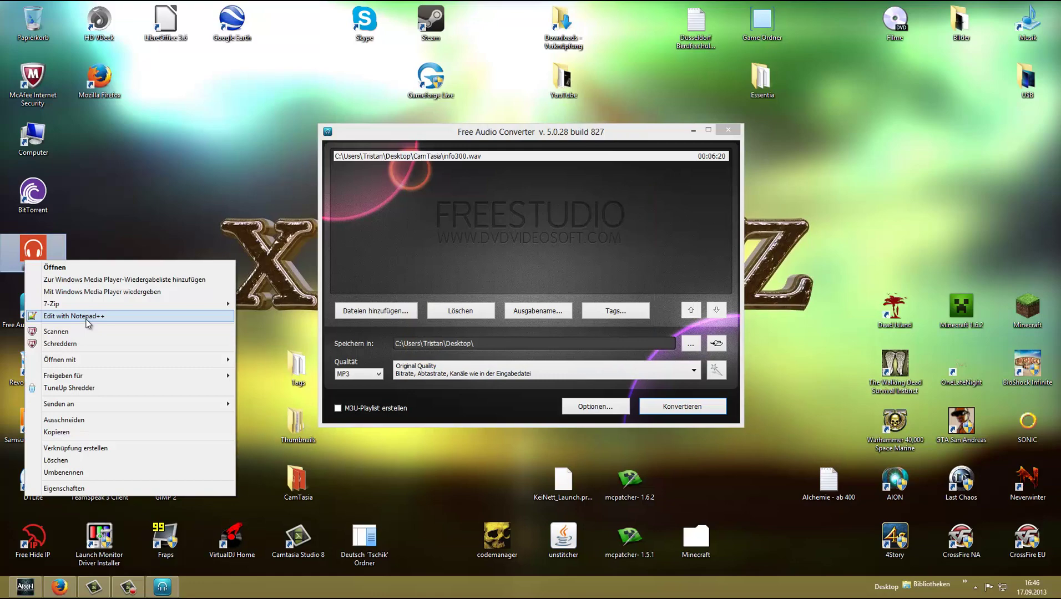
{"action": "left_click", "coordinate": [85, 490]}
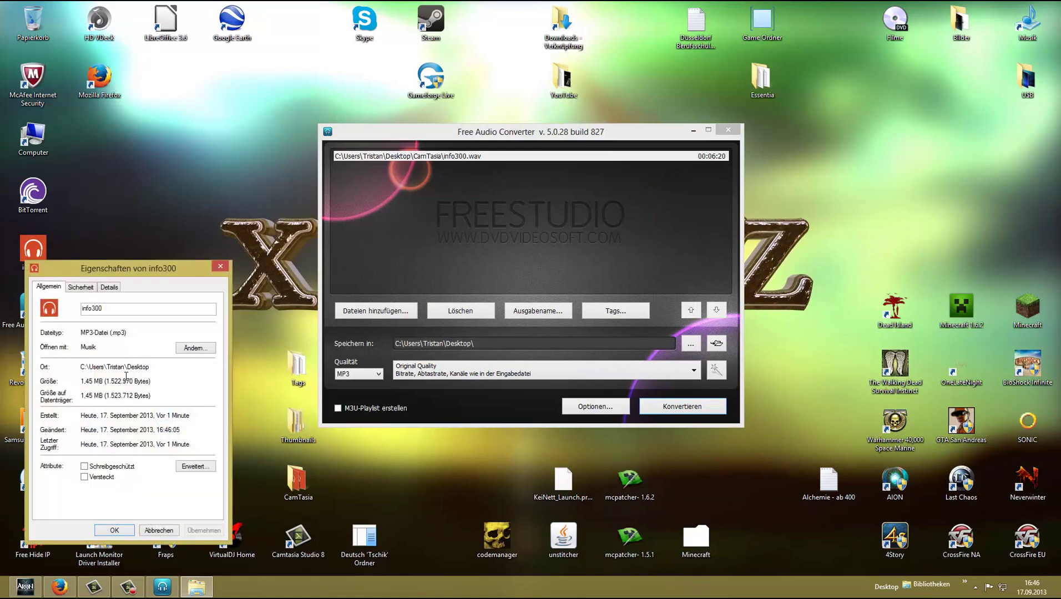
{"action": "left_click", "coordinate": [227, 268]}
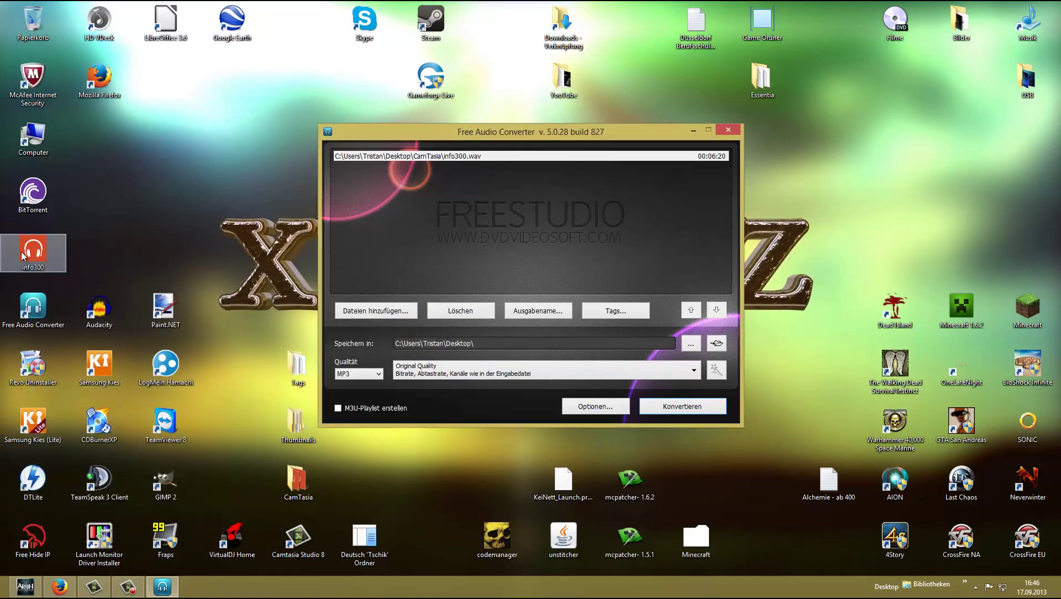
Move the converted info300 file to the recycle bin and empty the bin permanently.
{"action": "left_click_drag", "start_coordinate": [27, 28], "coordinate": [28, 29]}
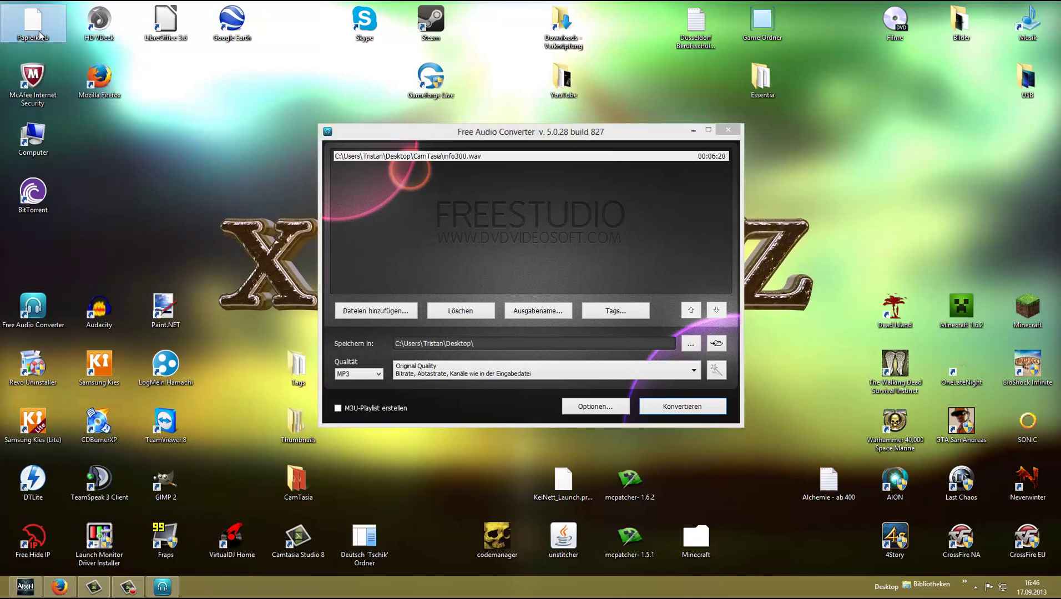
{"action": "right_click", "coordinate": [31, 25]}
{"action": "left_click", "coordinate": [61, 60]}
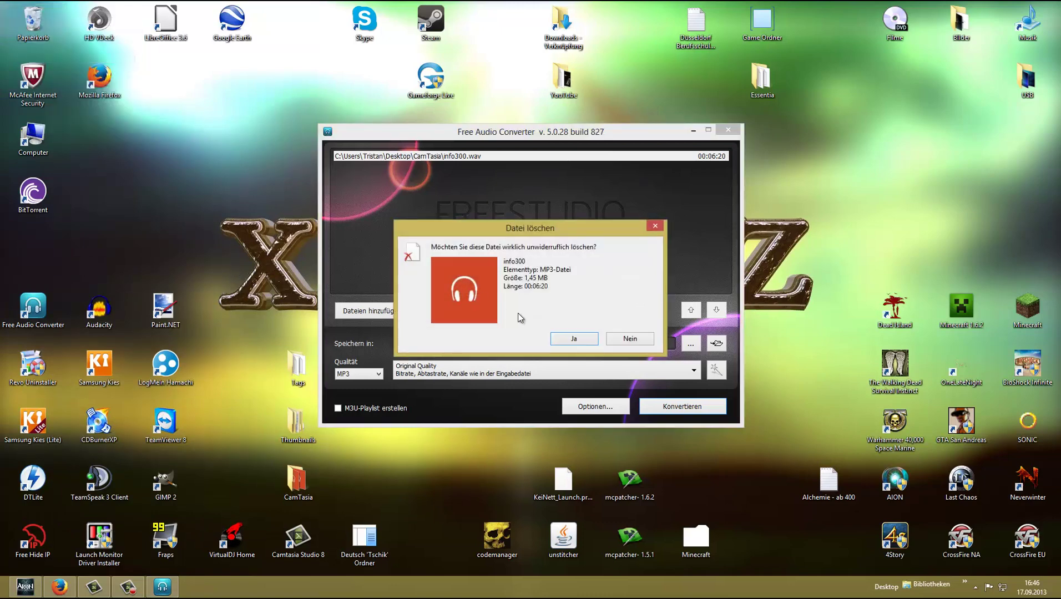
{"action": "left_click", "coordinate": [574, 337]}
{"action": "left_click", "coordinate": [551, 133]}
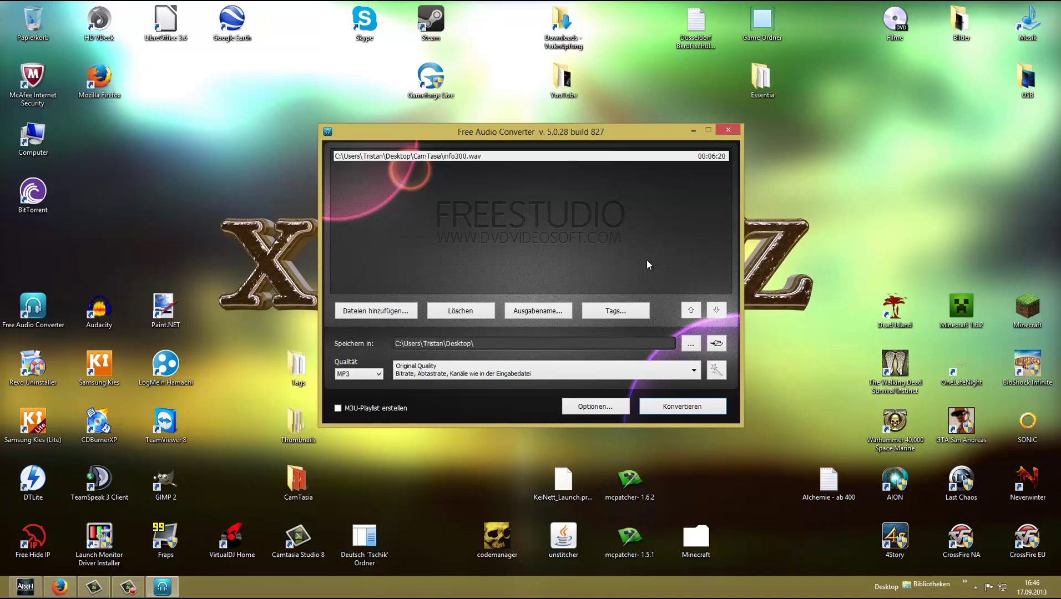
Close Free Audio Converter and dismiss the DVDVideoSoft subscription offer.
{"action": "left_click", "coordinate": [726, 132]}
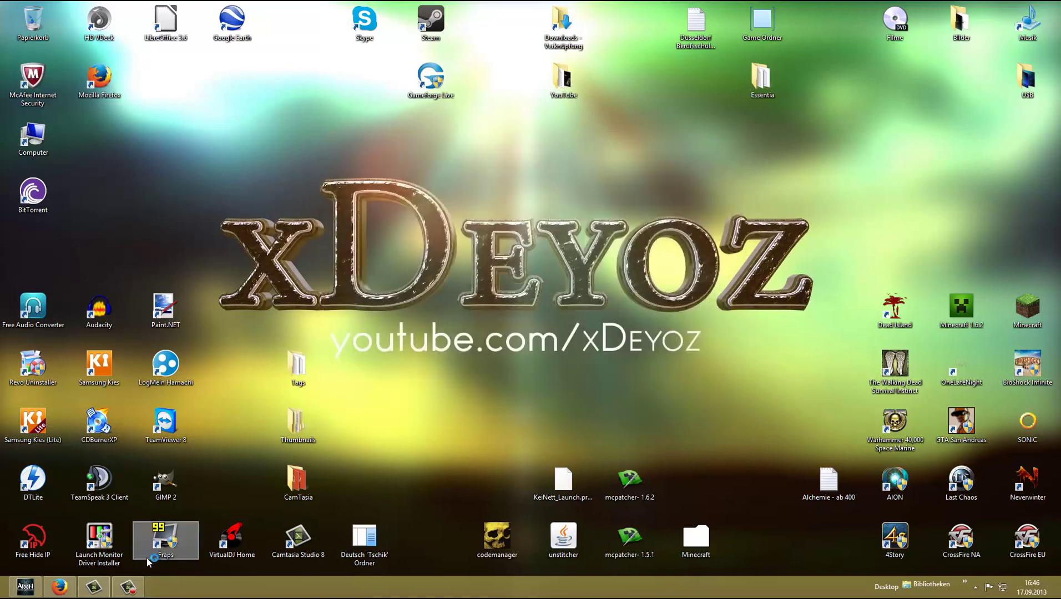
{"action": "left_click", "coordinate": [127, 588]}
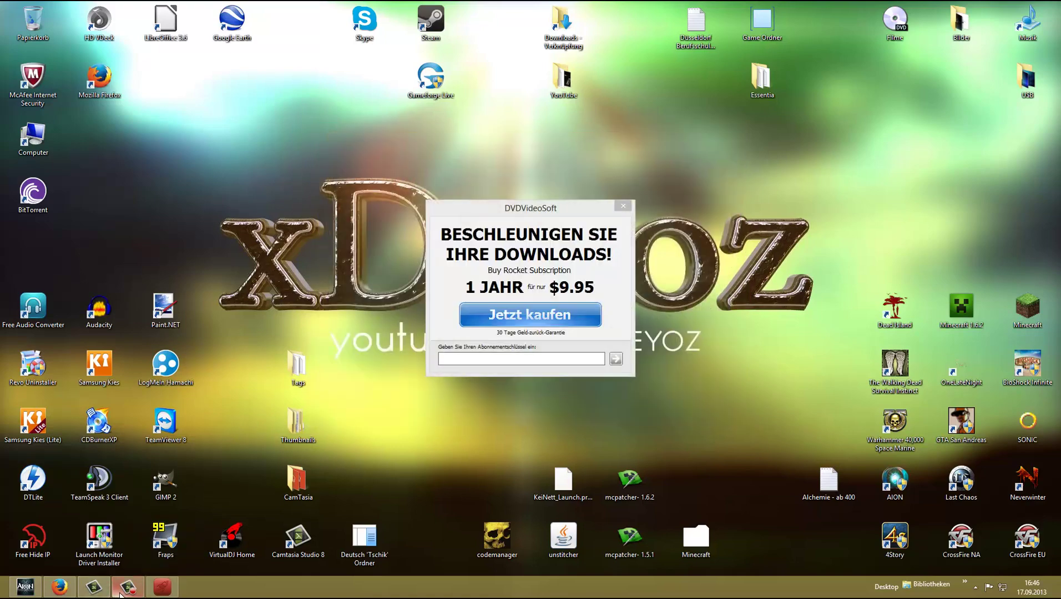
{"action": "left_click", "coordinate": [624, 206]}
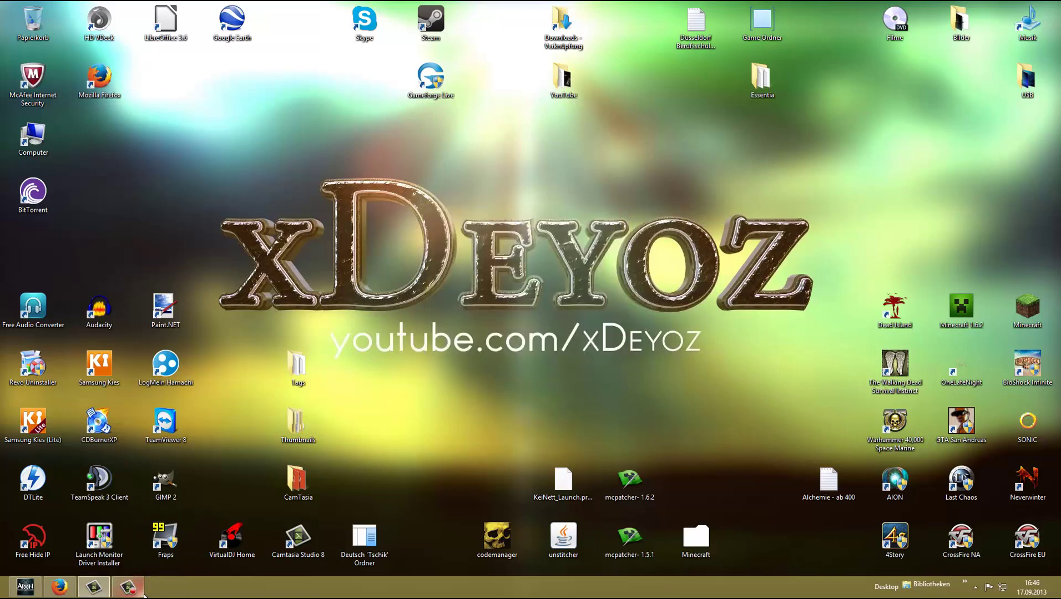
{"action": "mouse_move", "coordinate": [141, 592]}
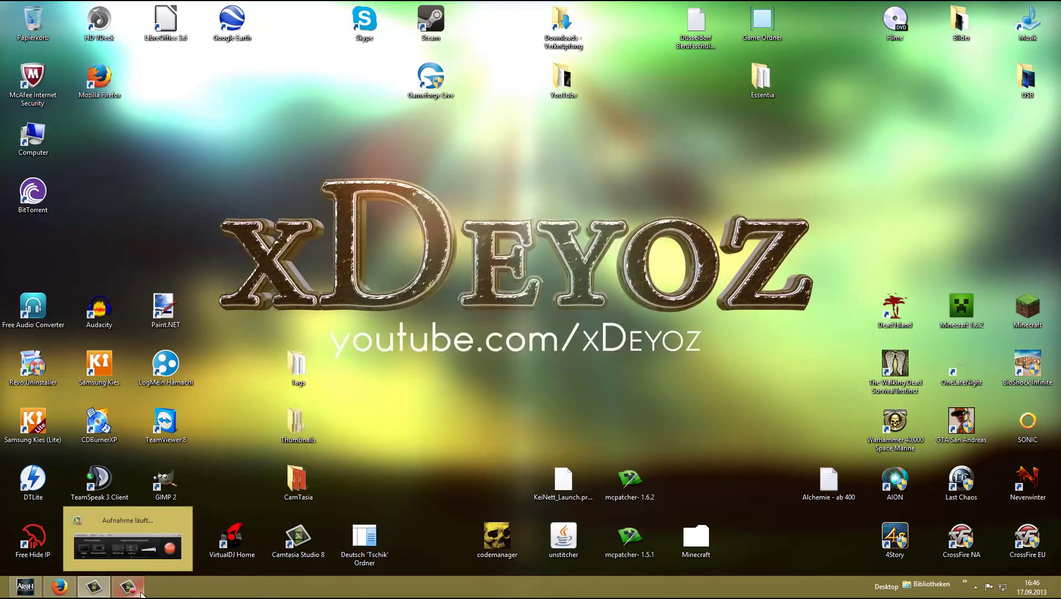